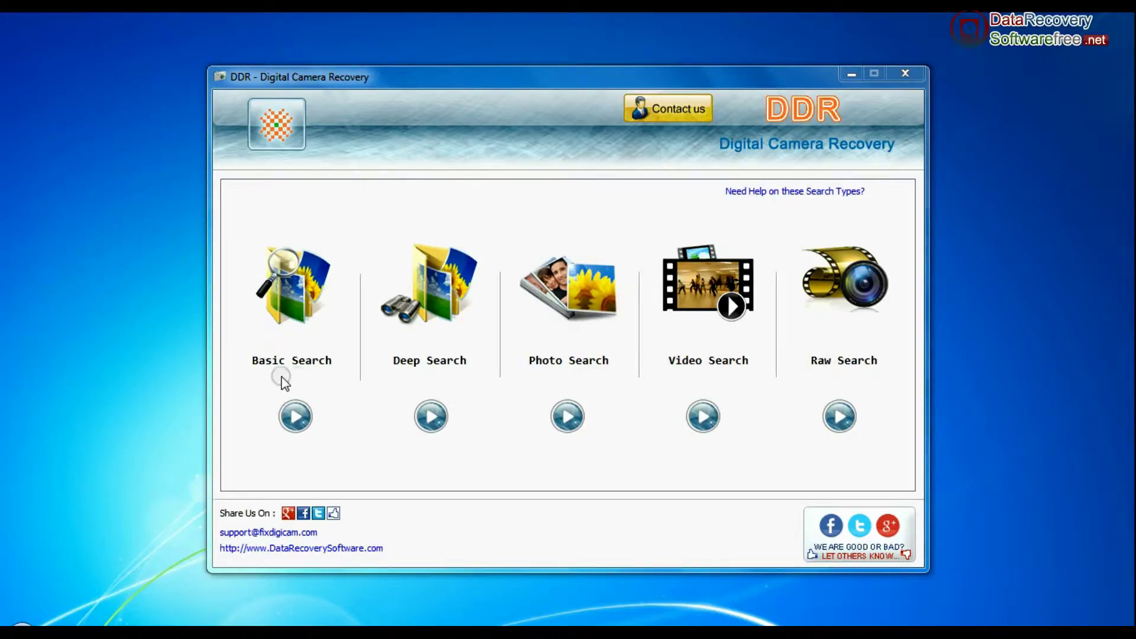
Step: Run a Basic Search on the Casio removable disk's Partition - 1 (FAT16)
{"action": "left_click", "coordinate": [298, 416]}
{"action": "left_click", "coordinate": [401, 265]}
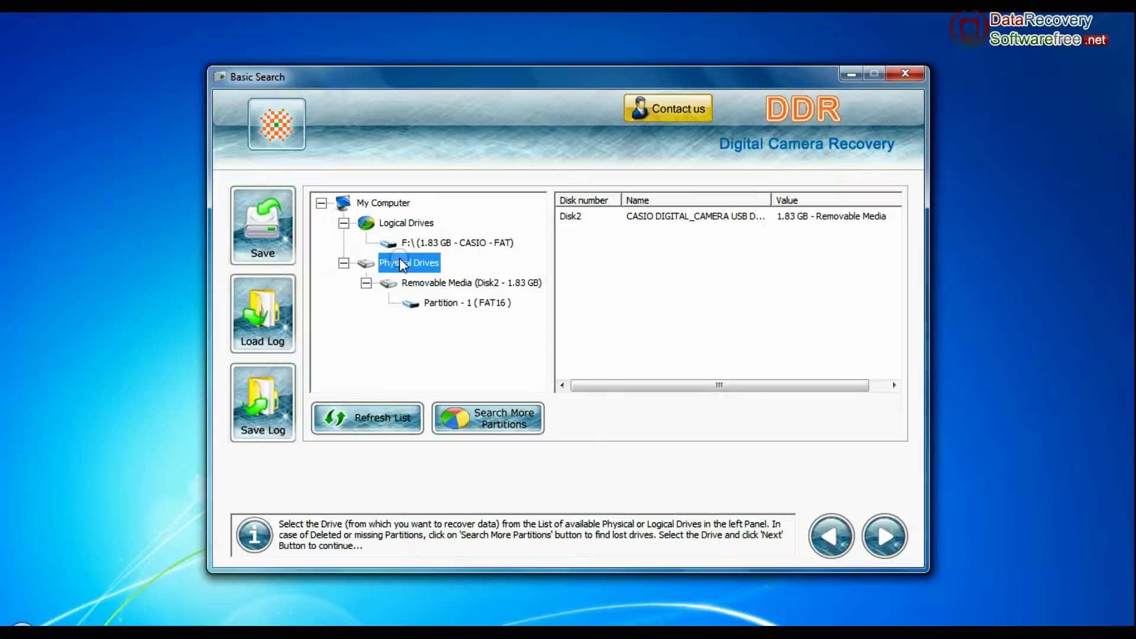
{"action": "left_click", "coordinate": [454, 284]}
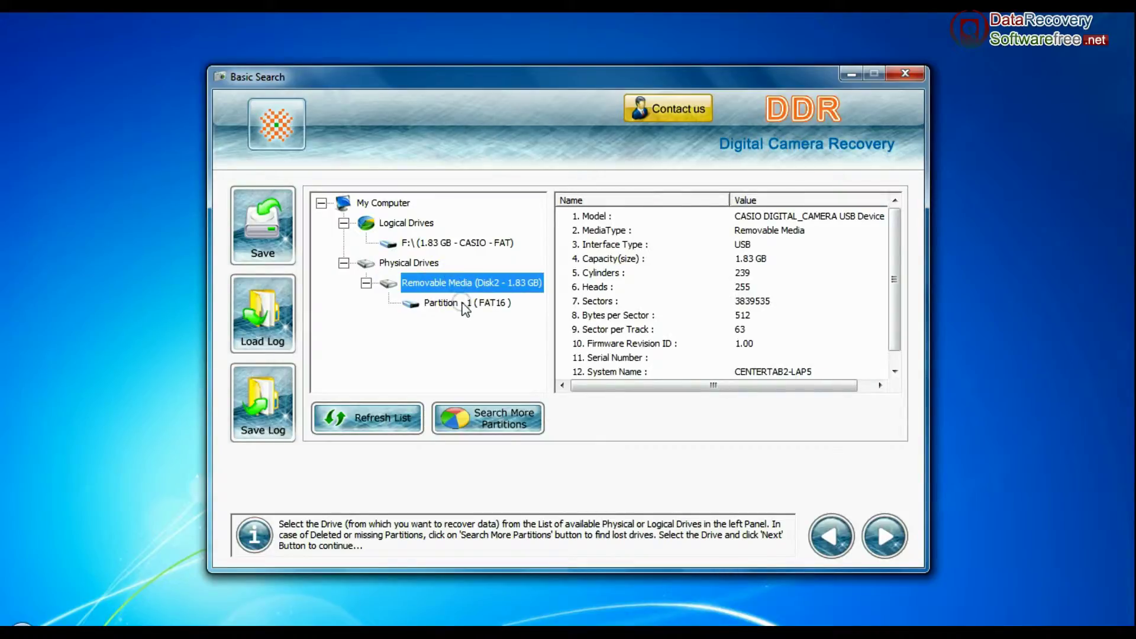
{"action": "left_click", "coordinate": [462, 304]}
{"action": "left_click", "coordinate": [881, 530]}
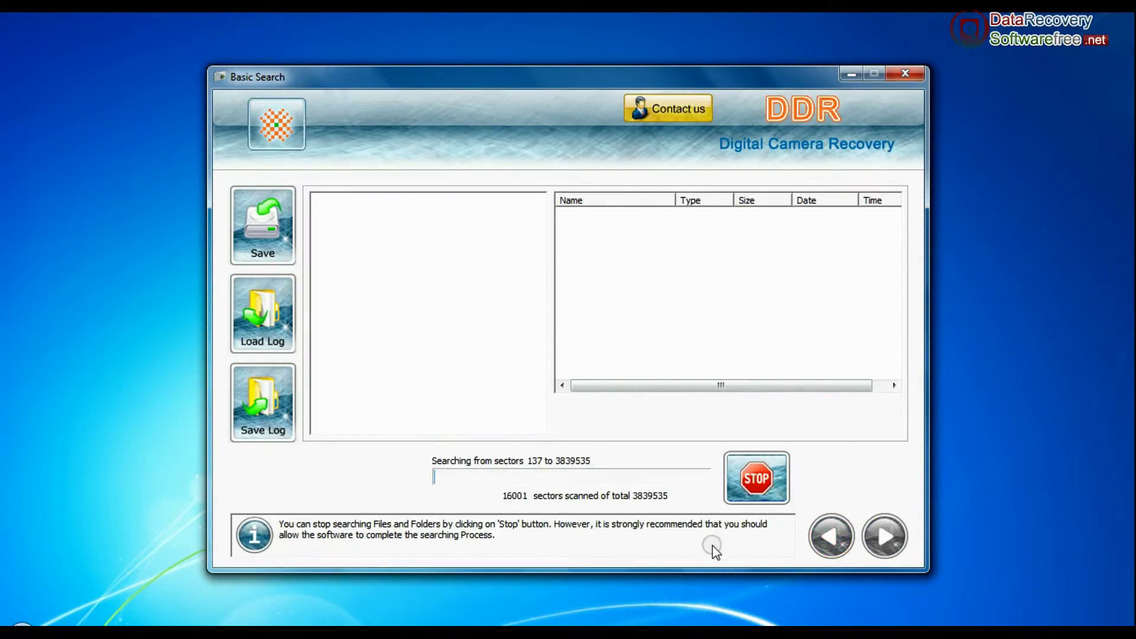
Step: Review the recovered files in DCIM > 100CASIO
{"action": "left_click", "coordinate": [344, 227]}
{"action": "left_click", "coordinate": [433, 248]}
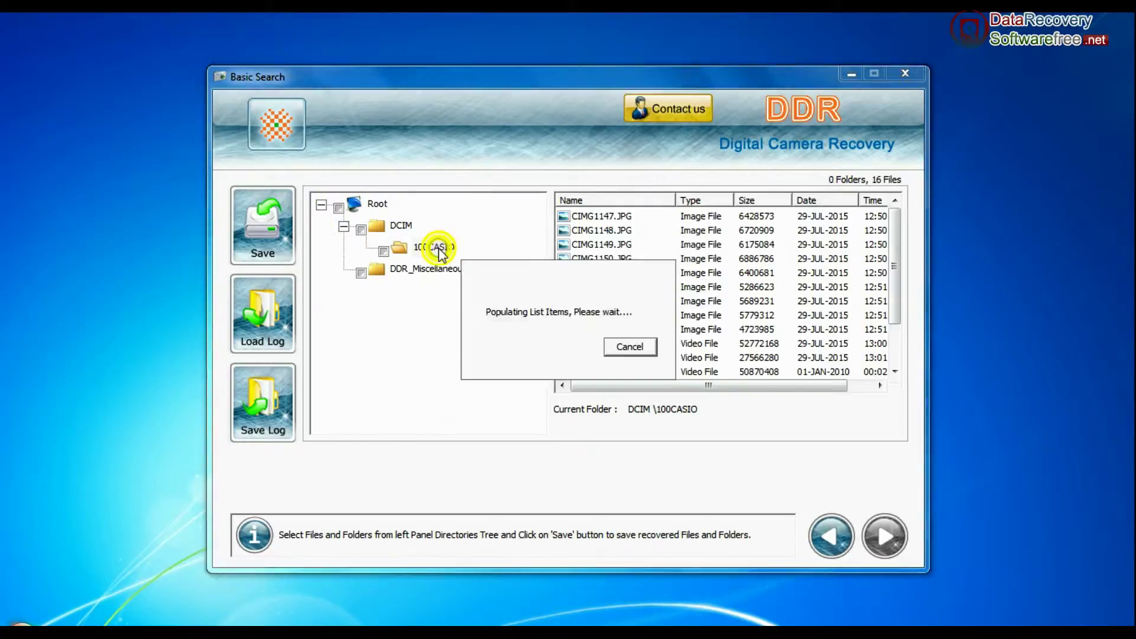
{"action": "mouse_move", "coordinate": [893, 220]}
{"action": "left_mouse_down"}
{"action": "mouse_move", "coordinate": [900, 353]}
{"action": "mouse_move", "coordinate": [899, 229]}
{"action": "left_mouse_up"}
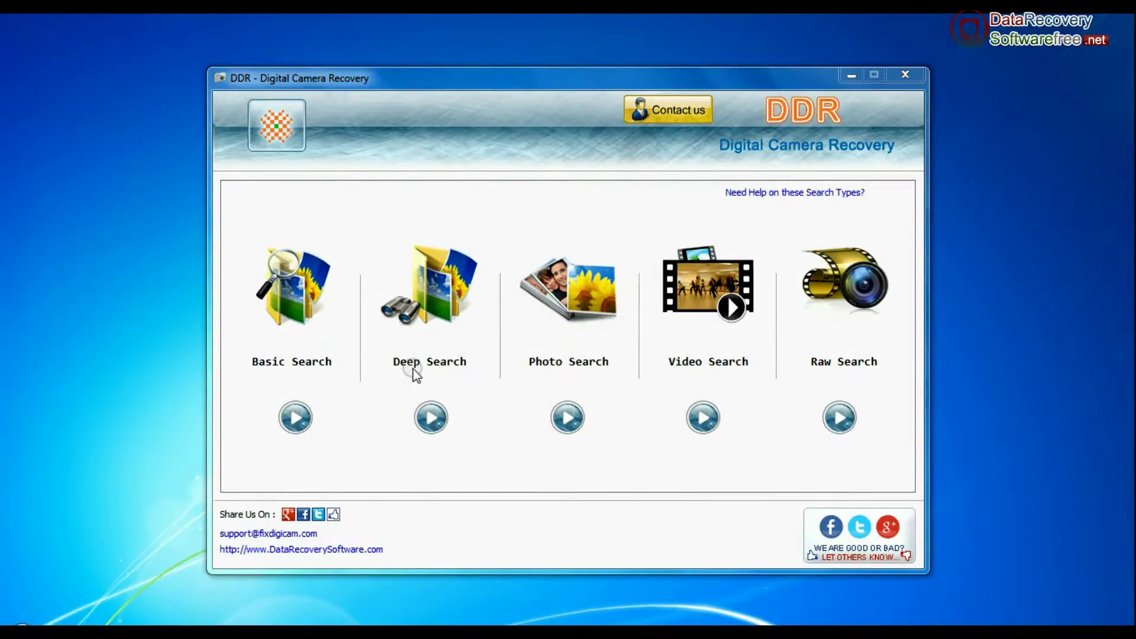
Step: Run a Deep Search on the Casio disk's Partition - 1 (FAT16)
{"action": "left_click", "coordinate": [432, 412]}
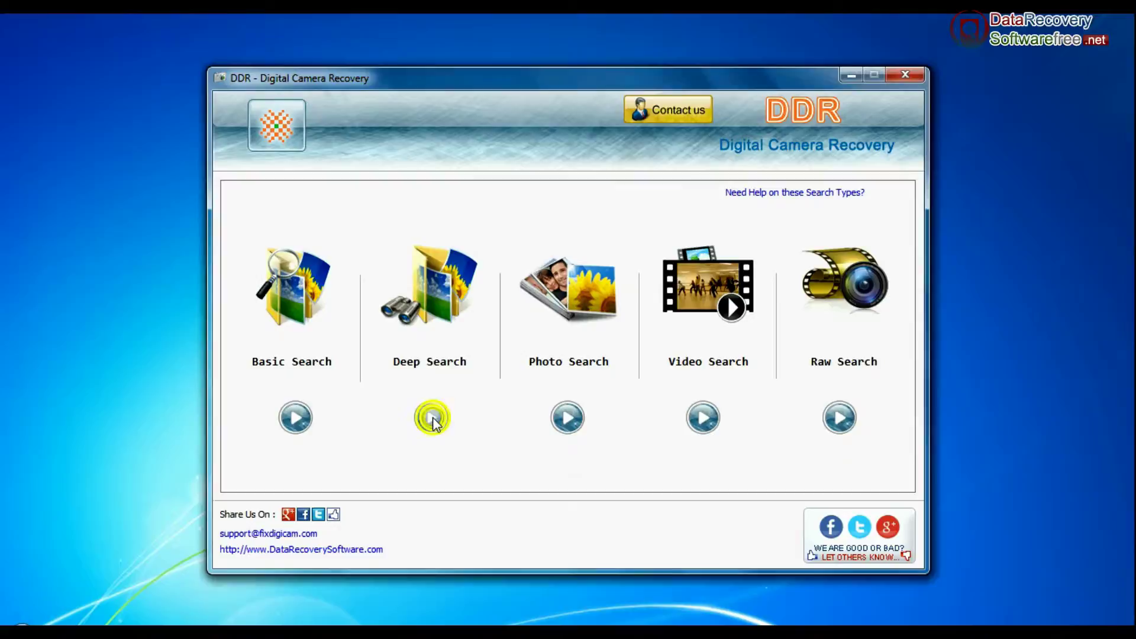
{"action": "left_click", "coordinate": [444, 283]}
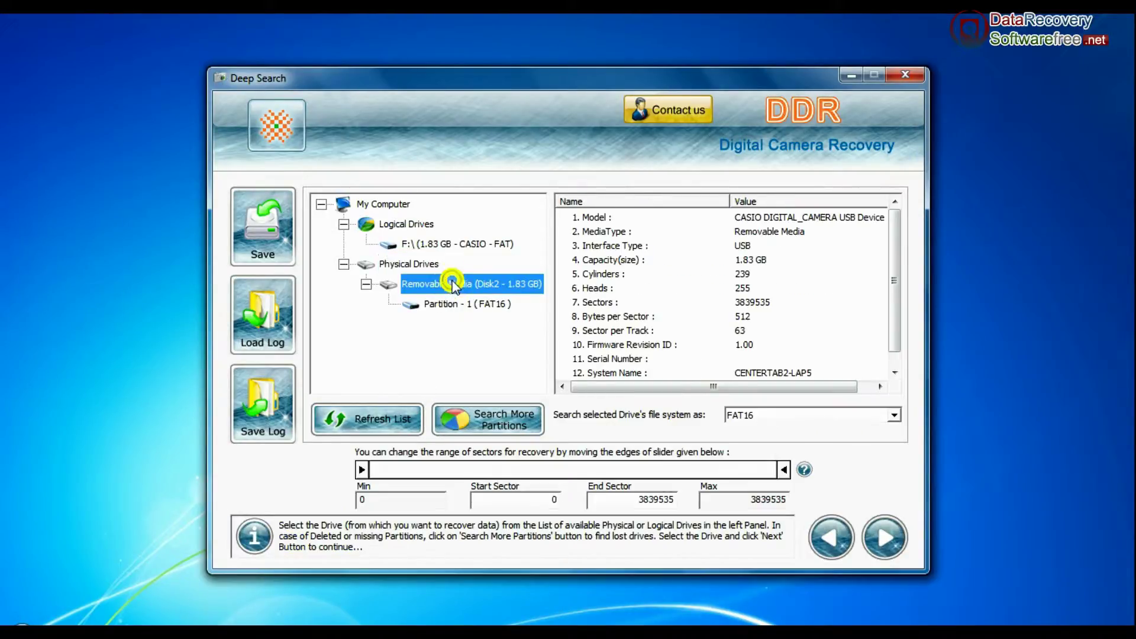
{"action": "left_click", "coordinate": [451, 302]}
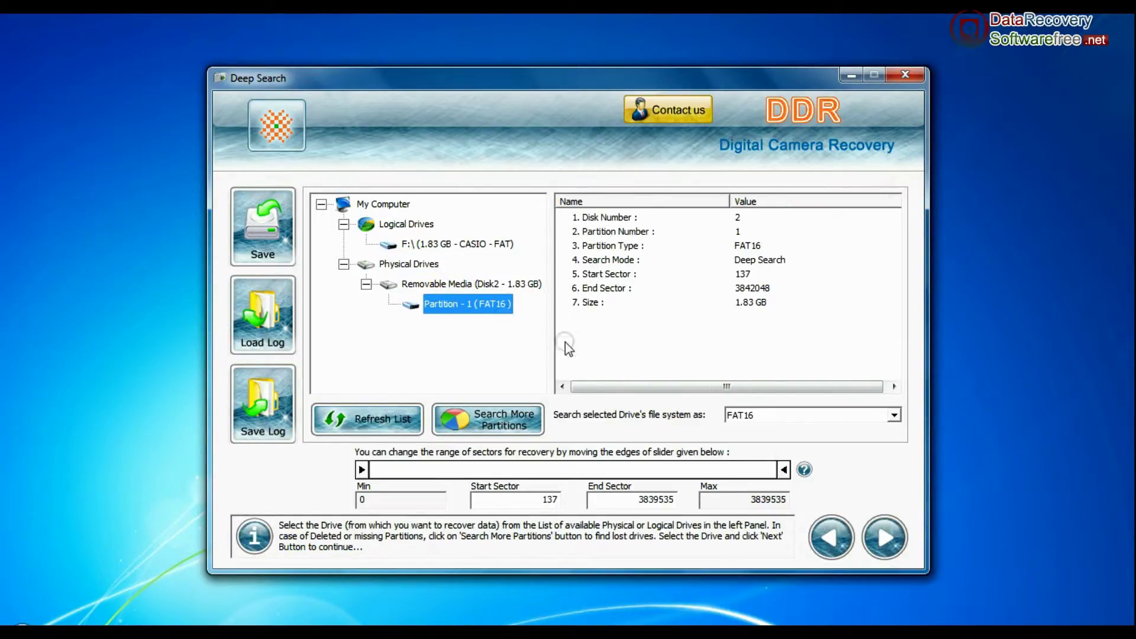
{"action": "left_click", "coordinate": [885, 533]}
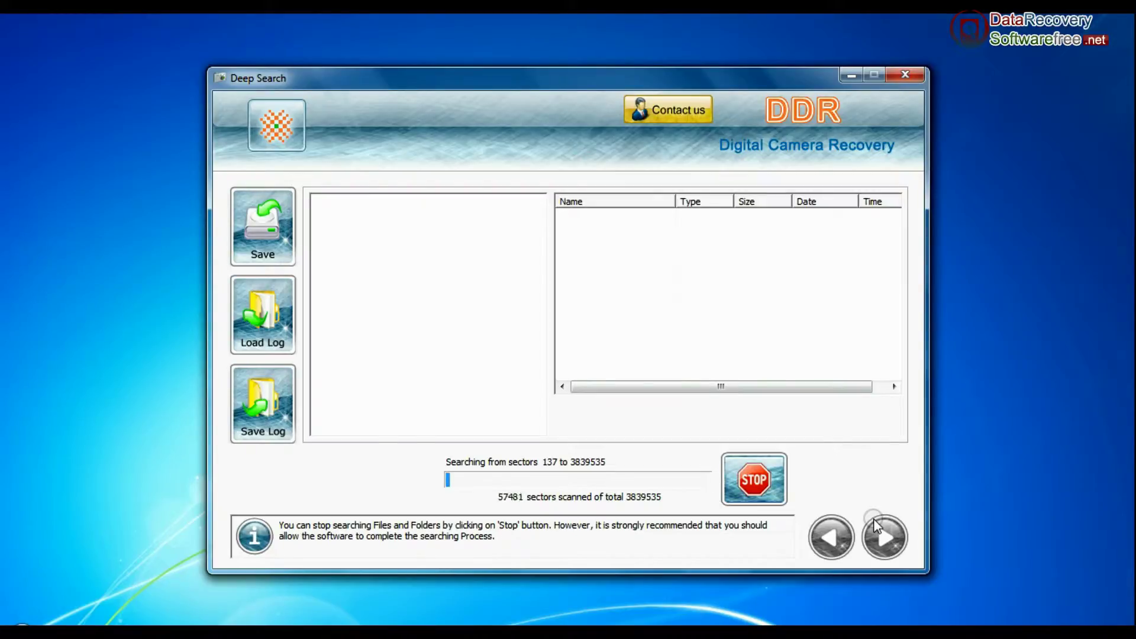
Step: Review the 91 recovered files in DCIM > 100CASIO
{"action": "left_click", "coordinate": [397, 228]}
{"action": "left_click", "coordinate": [342, 228]}
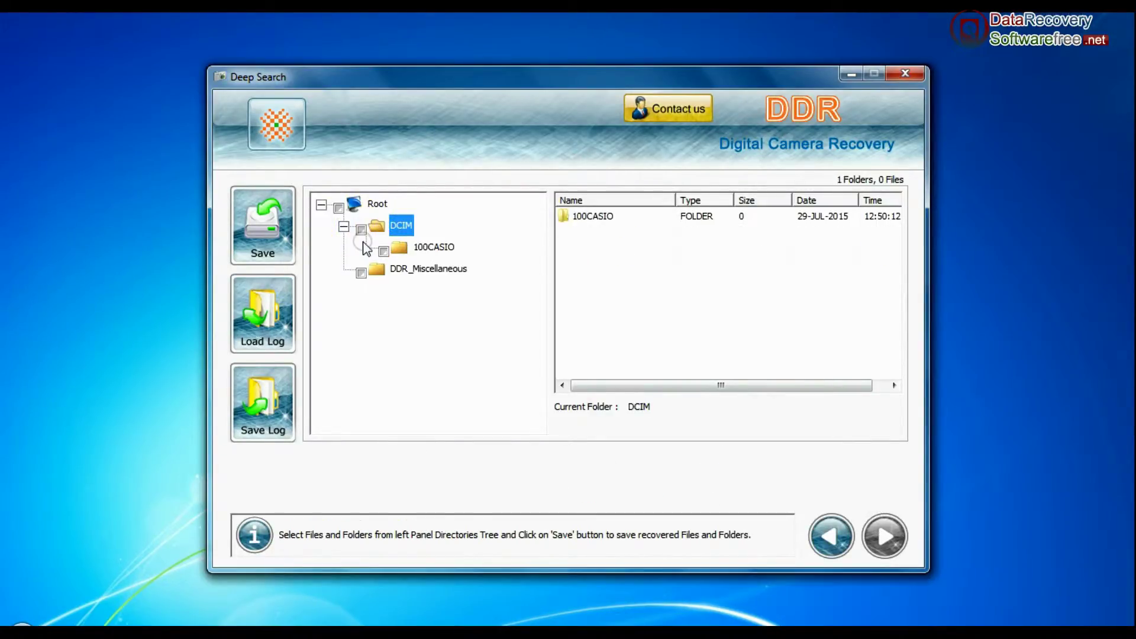
{"action": "left_click", "coordinate": [429, 248]}
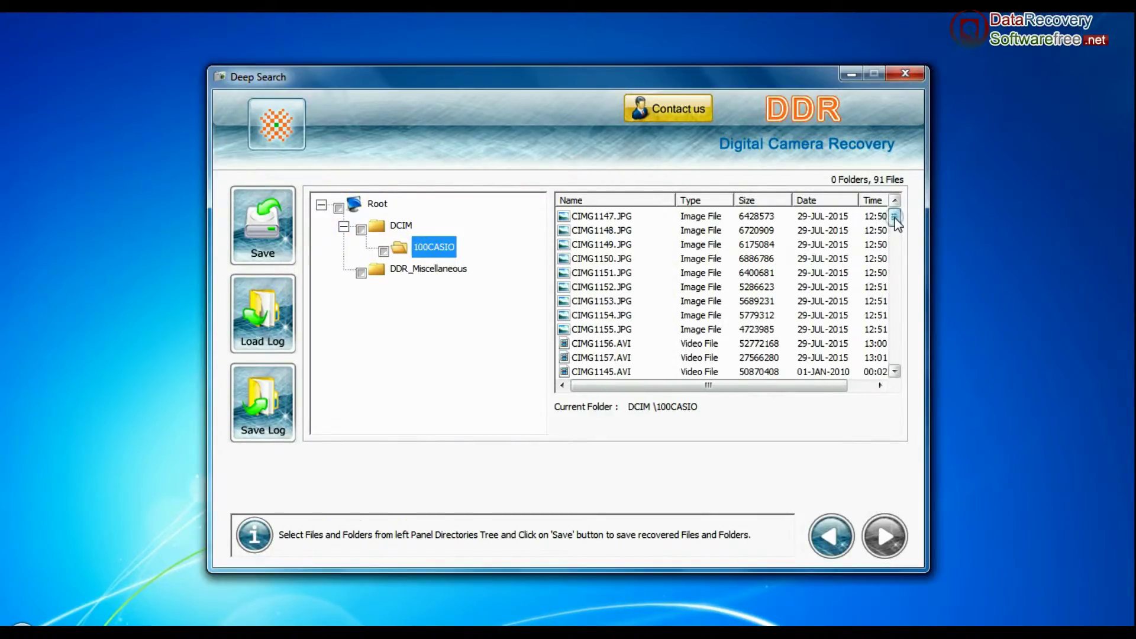
{"action": "mouse_move", "coordinate": [895, 222]}
{"action": "left_mouse_down"}
{"action": "mouse_move", "coordinate": [892, 335]}
{"action": "mouse_move", "coordinate": [899, 221]}
{"action": "left_mouse_up"}
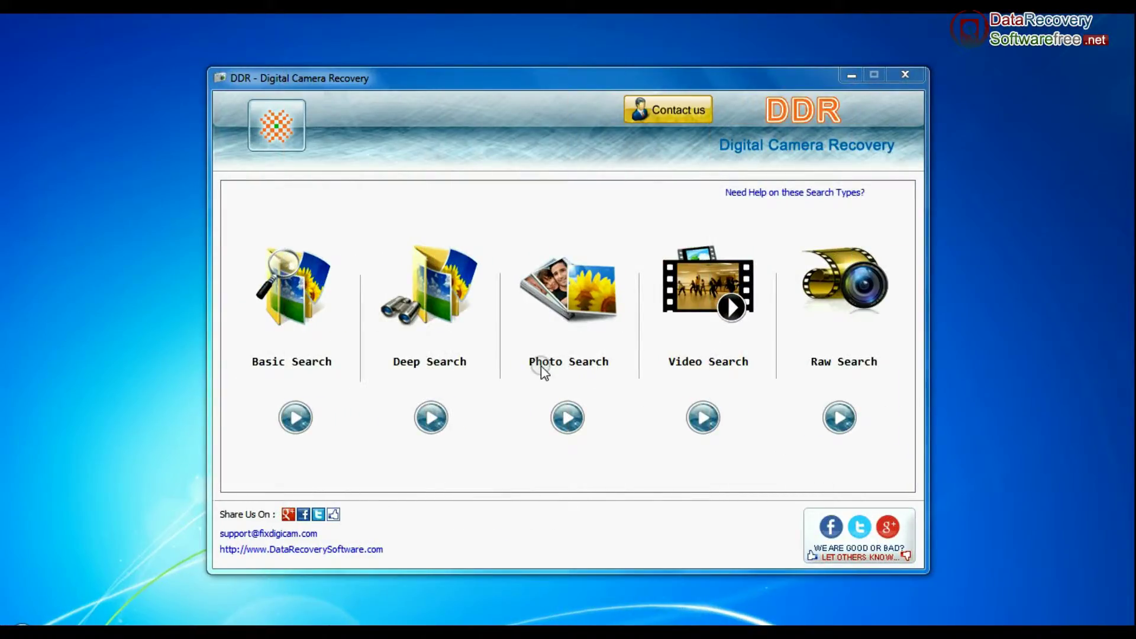
Step: Start a Photo Search on the Casio disk's Partition - 1 (FAT16)
{"action": "left_click", "coordinate": [566, 401]}
{"action": "left_click", "coordinate": [336, 267]}
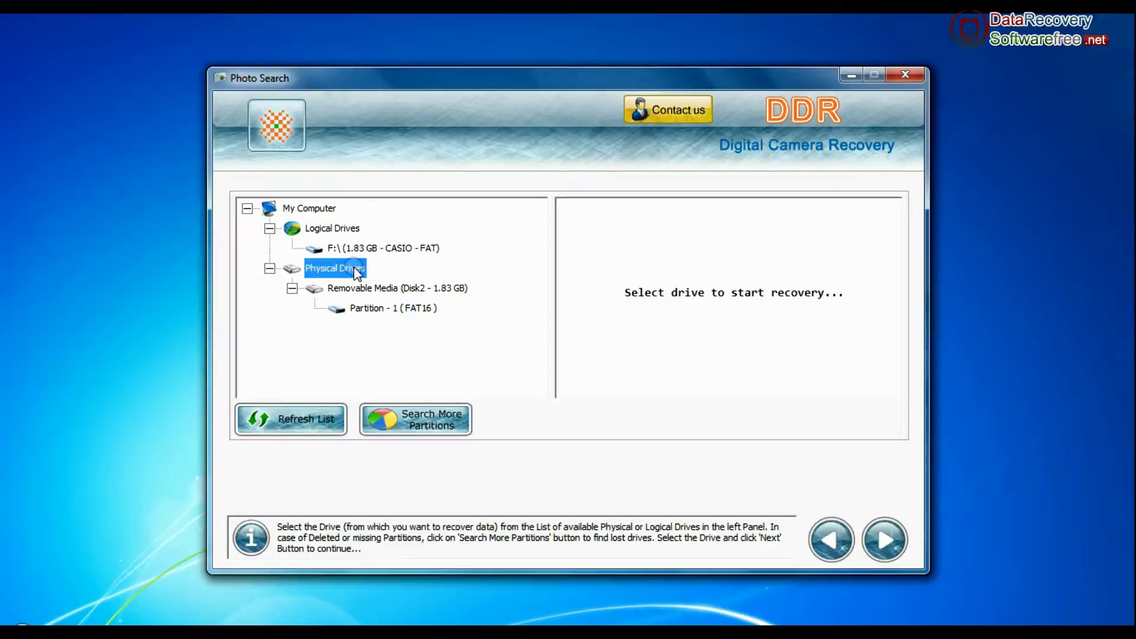
{"action": "left_click", "coordinate": [406, 290]}
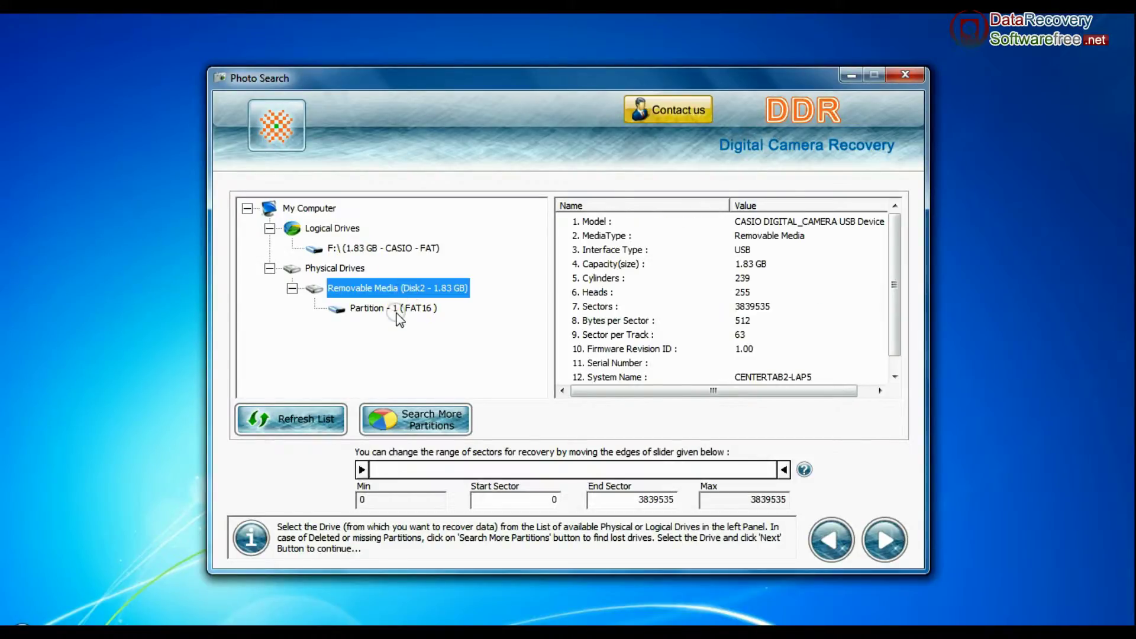
{"action": "left_click", "coordinate": [396, 311]}
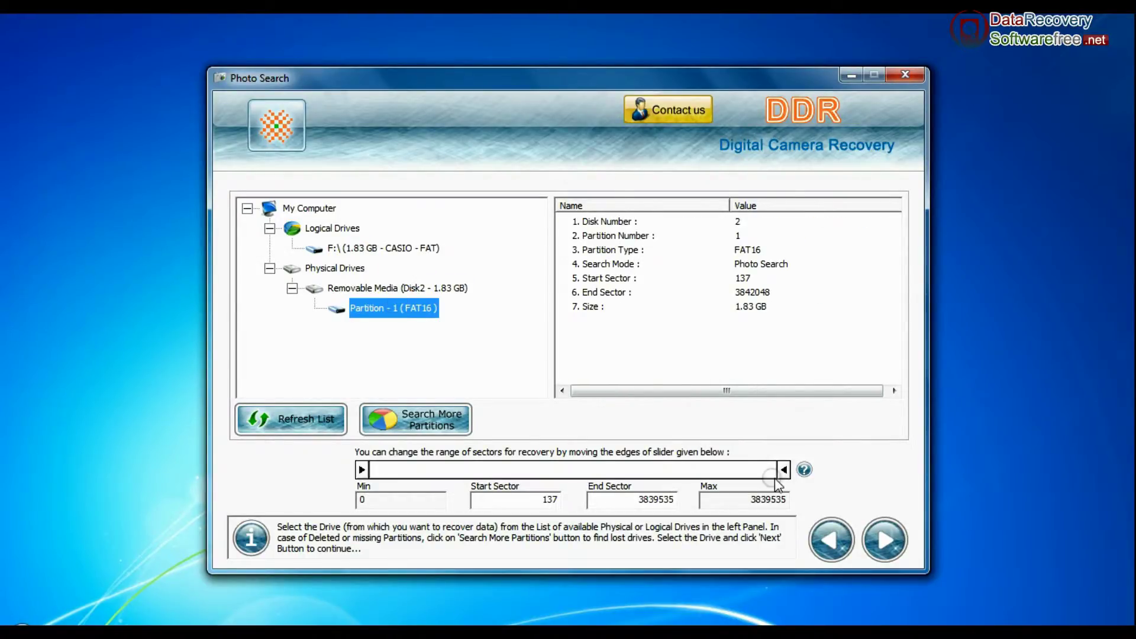
{"action": "left_click", "coordinate": [888, 541]}
Step: Set D:\Data Recovery\Recovered Data as the save destination and run the photo recovery
{"action": "left_click", "coordinate": [756, 451]}
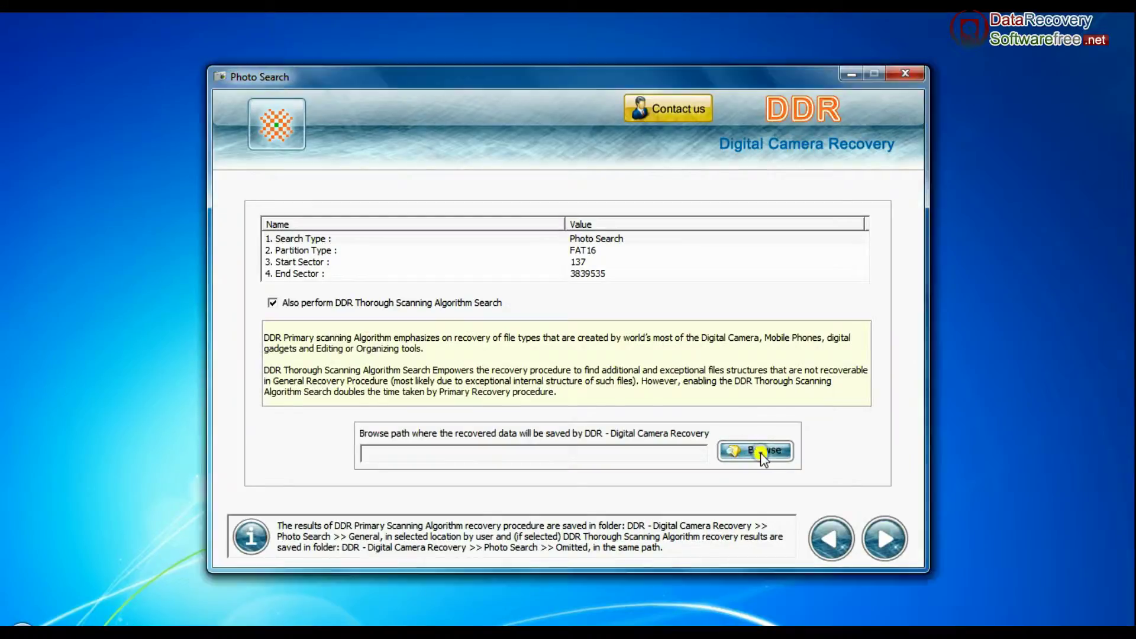
{"action": "left_click", "coordinate": [761, 471]}
{"action": "double_click", "coordinate": [505, 310]}
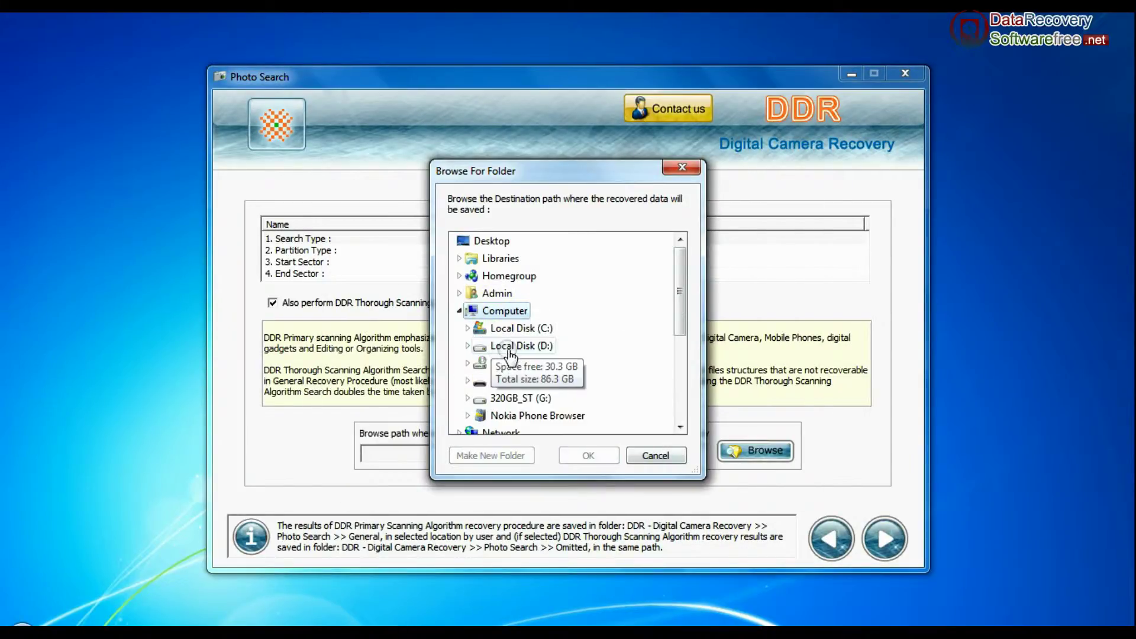
{"action": "double_click", "coordinate": [521, 345]}
{"action": "double_click", "coordinate": [524, 387]}
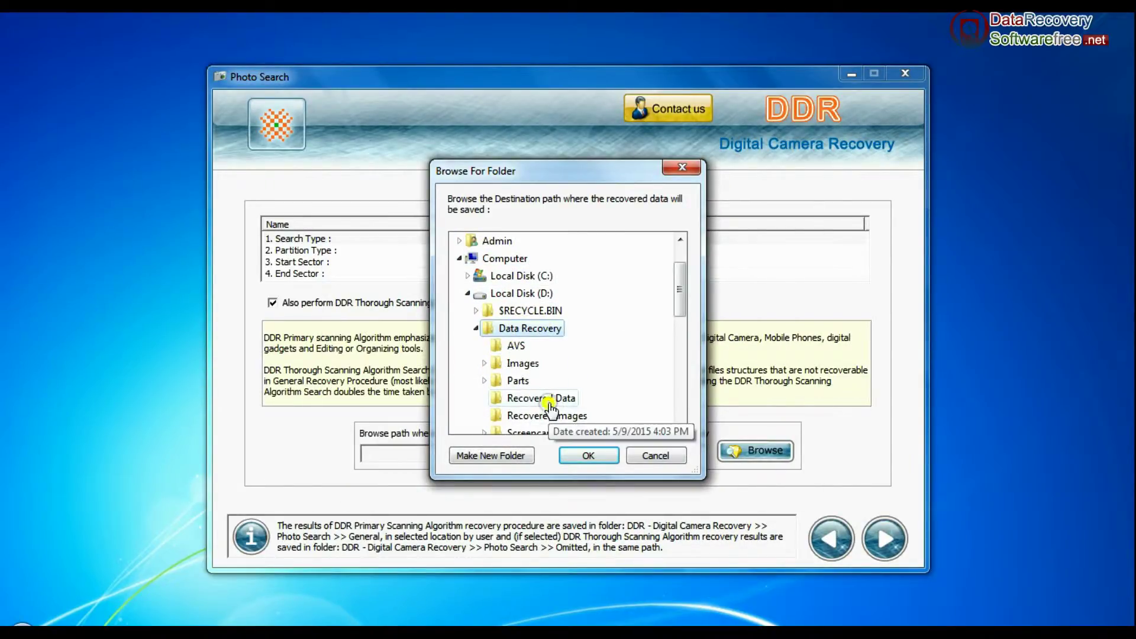
{"action": "left_click", "coordinate": [525, 398]}
{"action": "left_click", "coordinate": [588, 455]}
{"action": "left_click", "coordinate": [888, 539]}
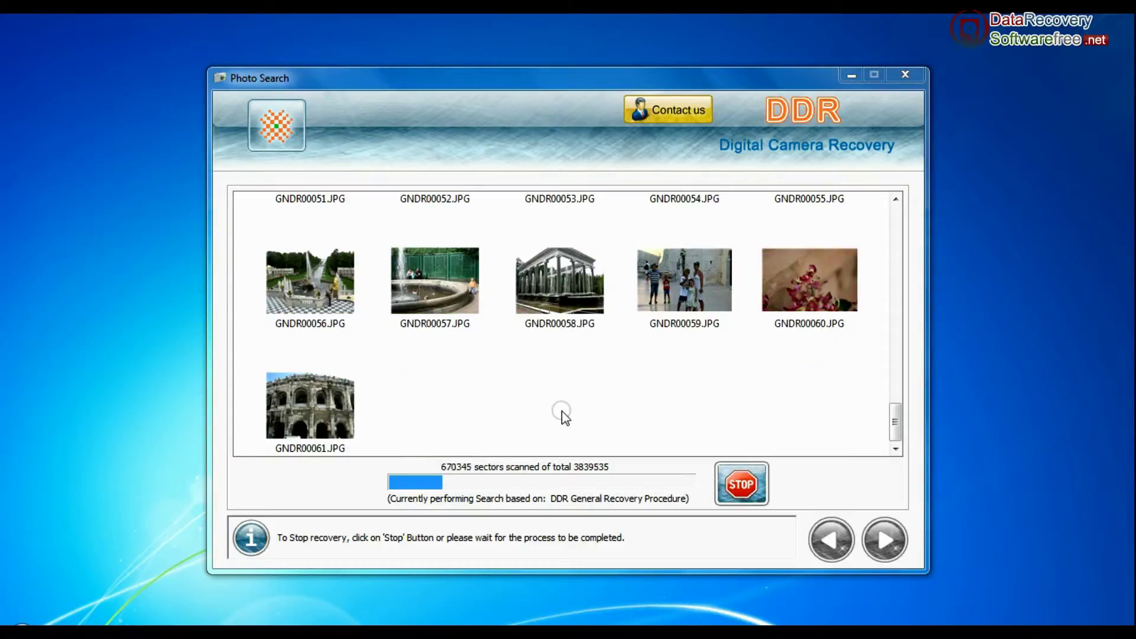
{"action": "mouse_move", "coordinate": [895, 433]}
{"action": "left_mouse_down"}
{"action": "mouse_move", "coordinate": [896, 255]}
{"action": "mouse_move", "coordinate": [905, 246]}
{"action": "mouse_move", "coordinate": [901, 435]}
{"action": "left_mouse_up"}
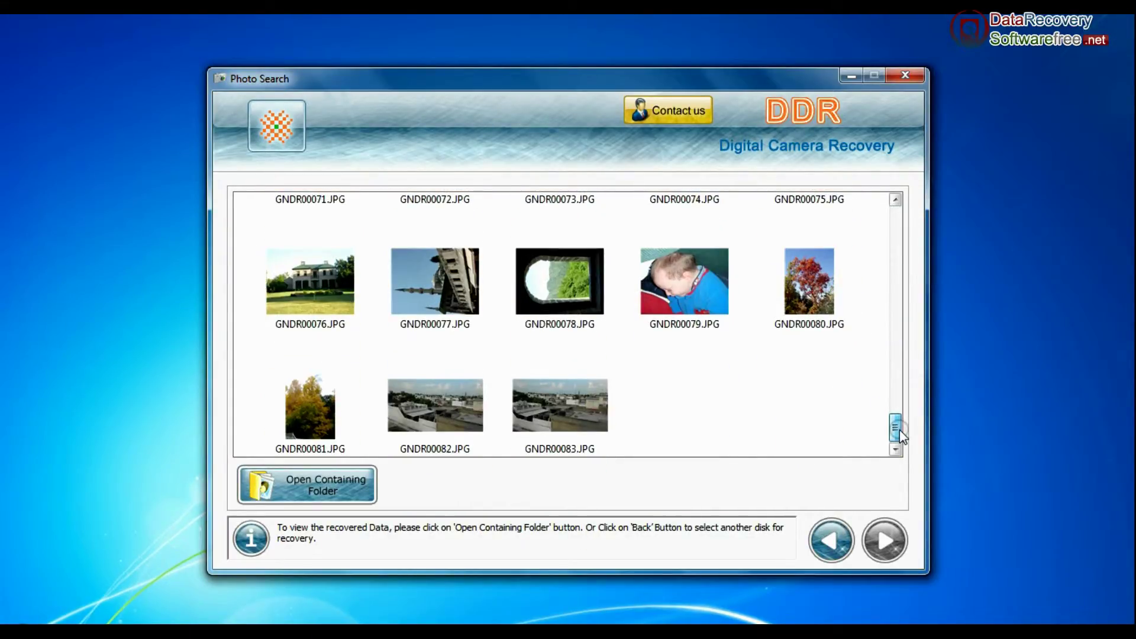
Step: View the 83 recovered photos in Photo Search\General\JPG in Explorer
{"action": "left_click", "coordinate": [316, 488]}
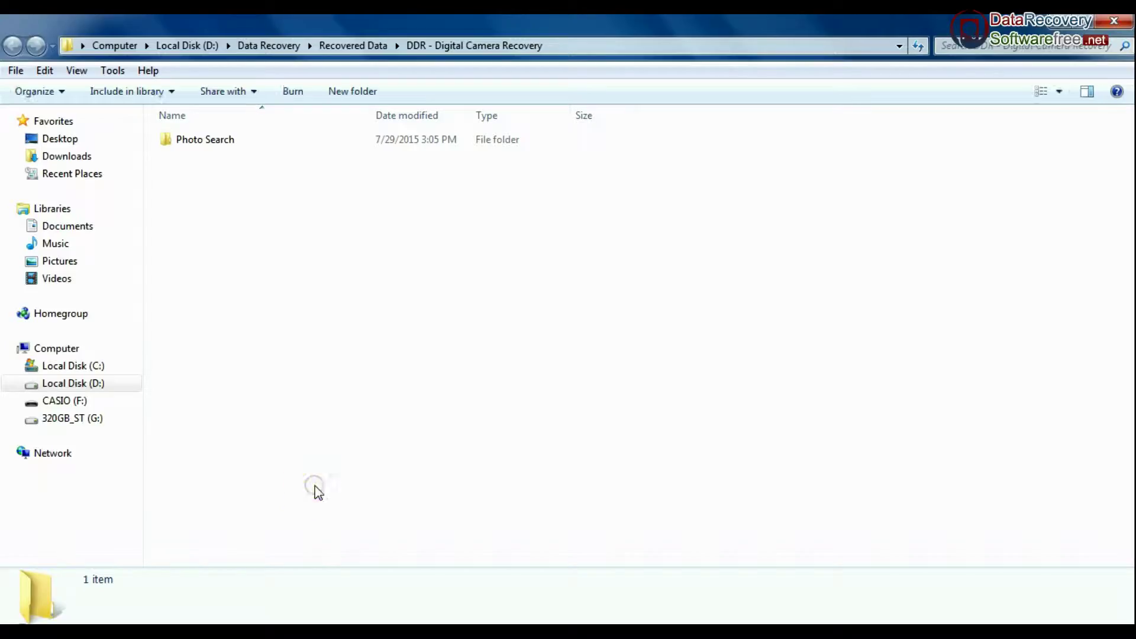
{"action": "double_click", "coordinate": [342, 146]}
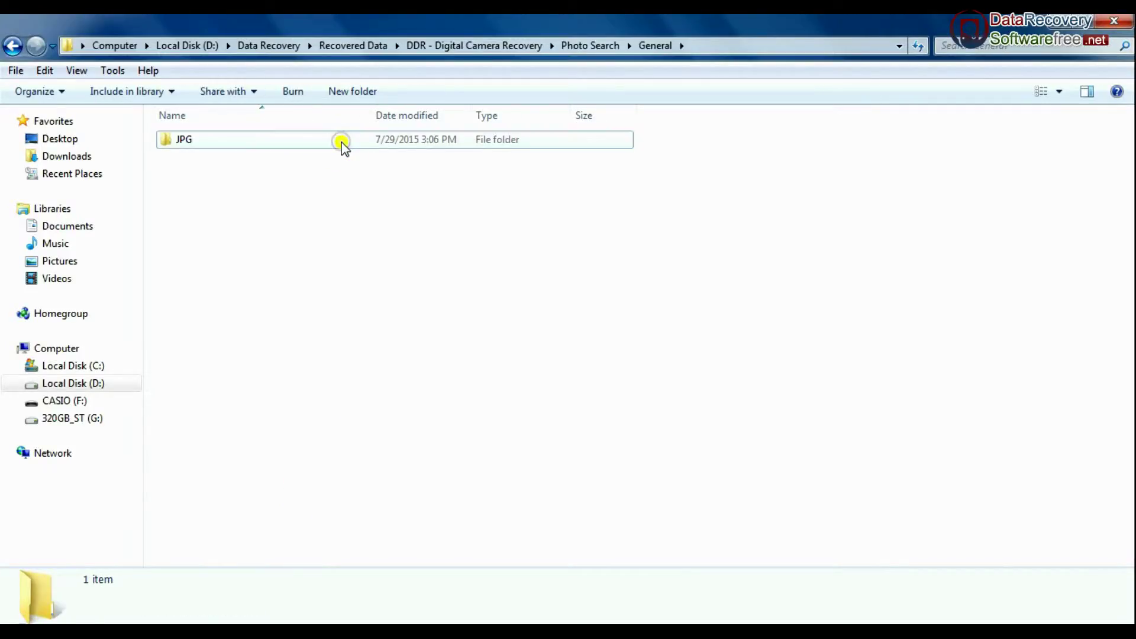
{"action": "double_click", "coordinate": [342, 146]}
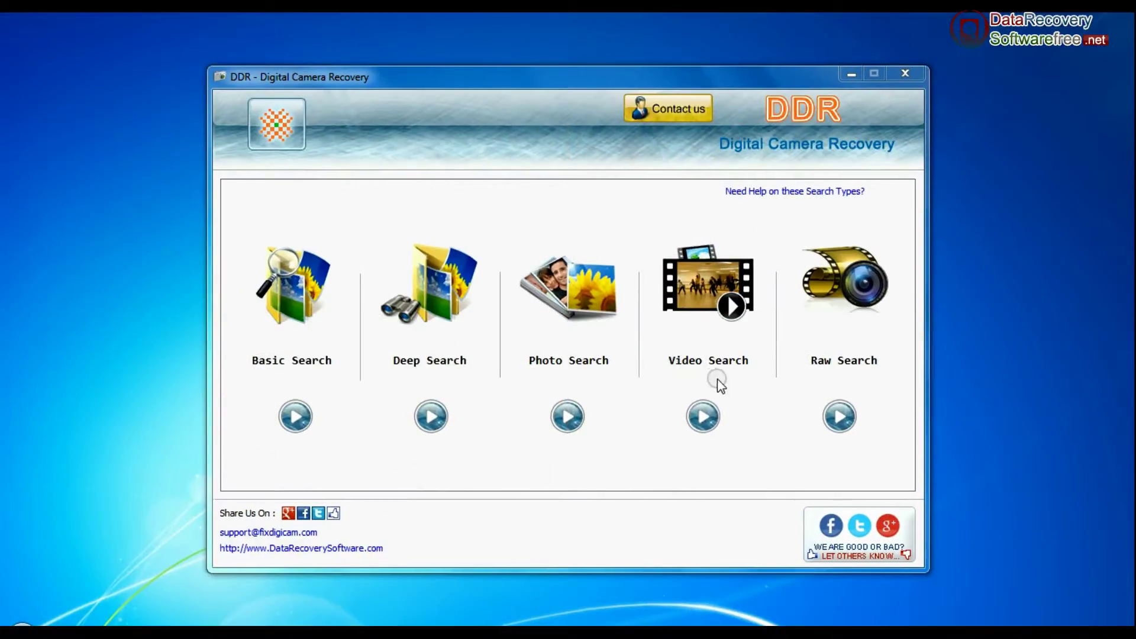
Step: Start a Video Search on the Casio FAT16 partition with AVI included
{"action": "left_click", "coordinate": [704, 417]}
{"action": "left_click", "coordinate": [342, 265]}
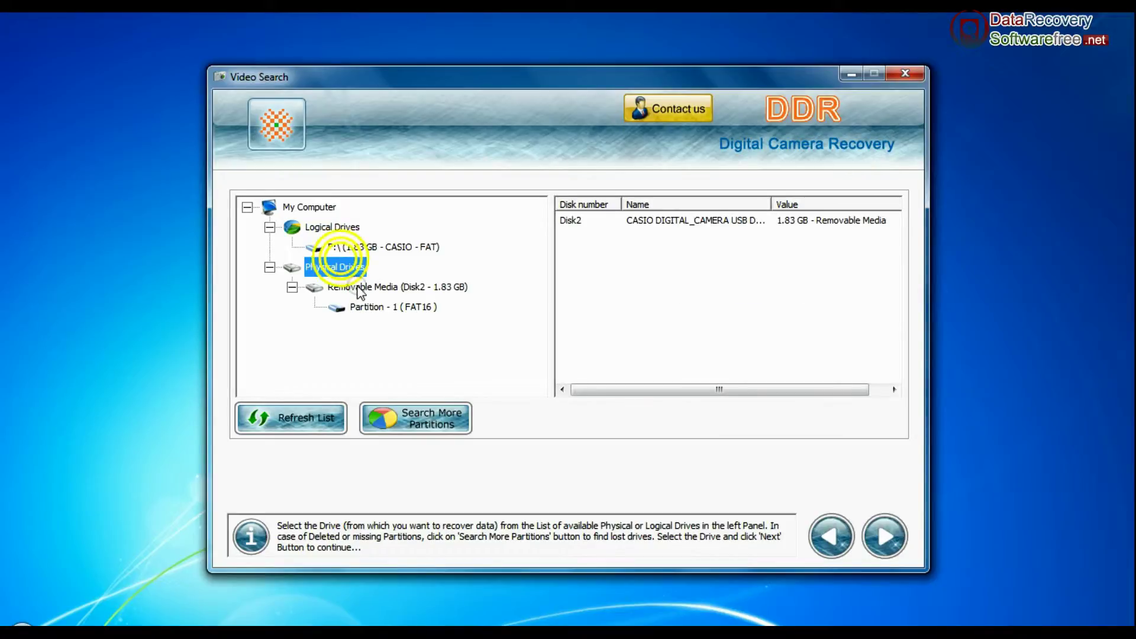
{"action": "left_click", "coordinate": [375, 289]}
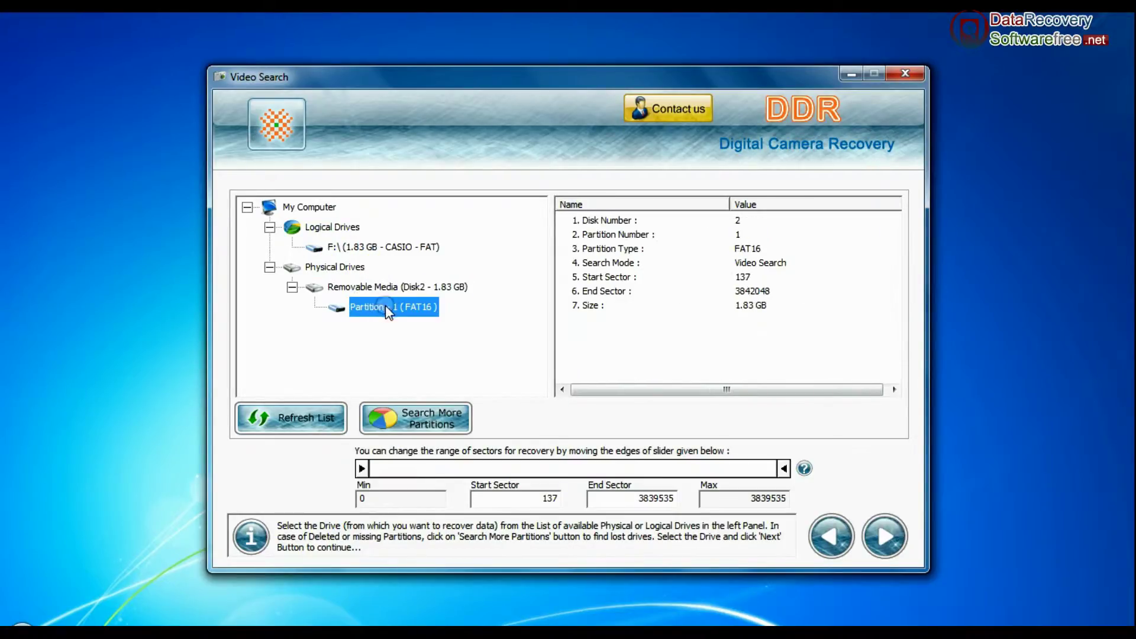
{"action": "left_click", "coordinate": [886, 532]}
{"action": "left_click", "coordinate": [364, 235]}
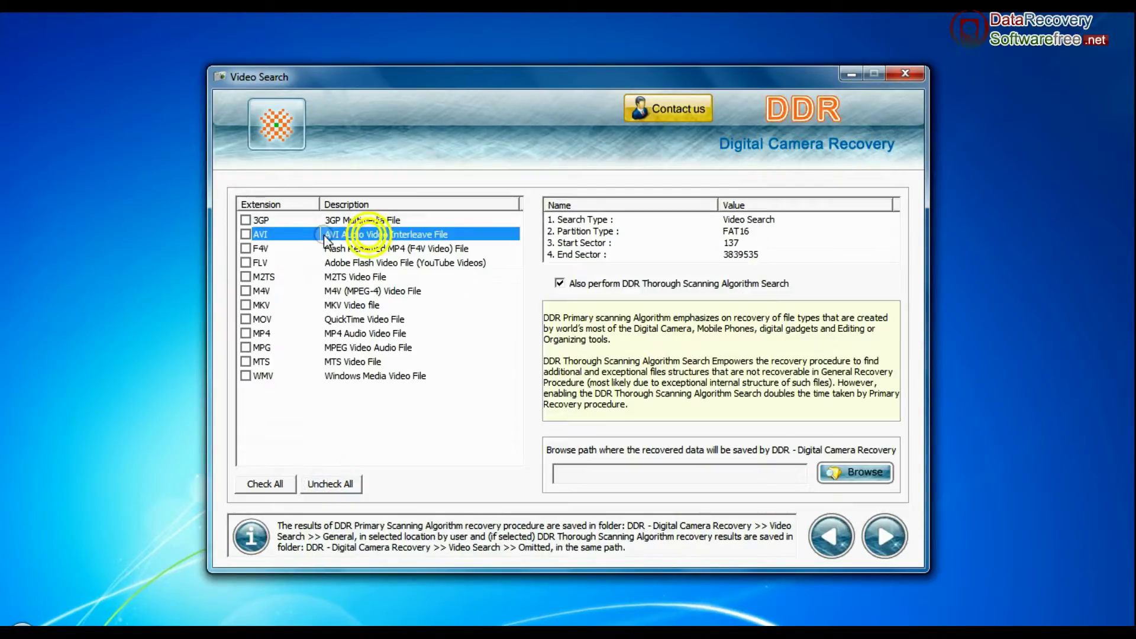
Step: Set D:\Data Recovery\Recovered Data as the save location for recovered videos
{"action": "left_click", "coordinate": [857, 471]}
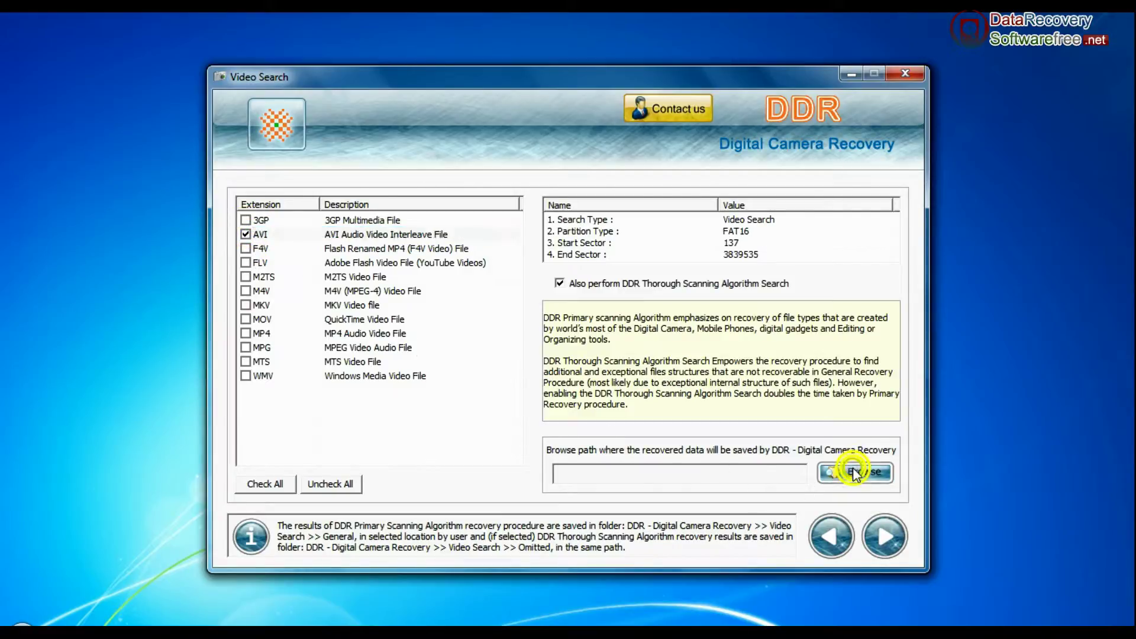
{"action": "left_click", "coordinate": [761, 474]}
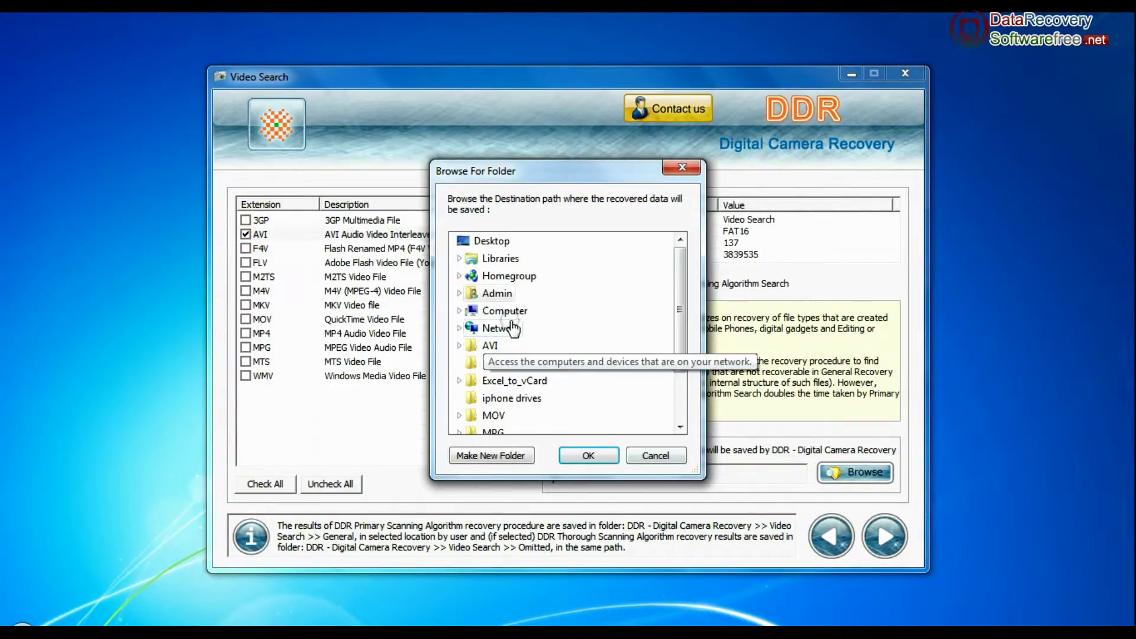
{"action": "left_click", "coordinate": [468, 325]}
{"action": "left_click", "coordinate": [471, 347]}
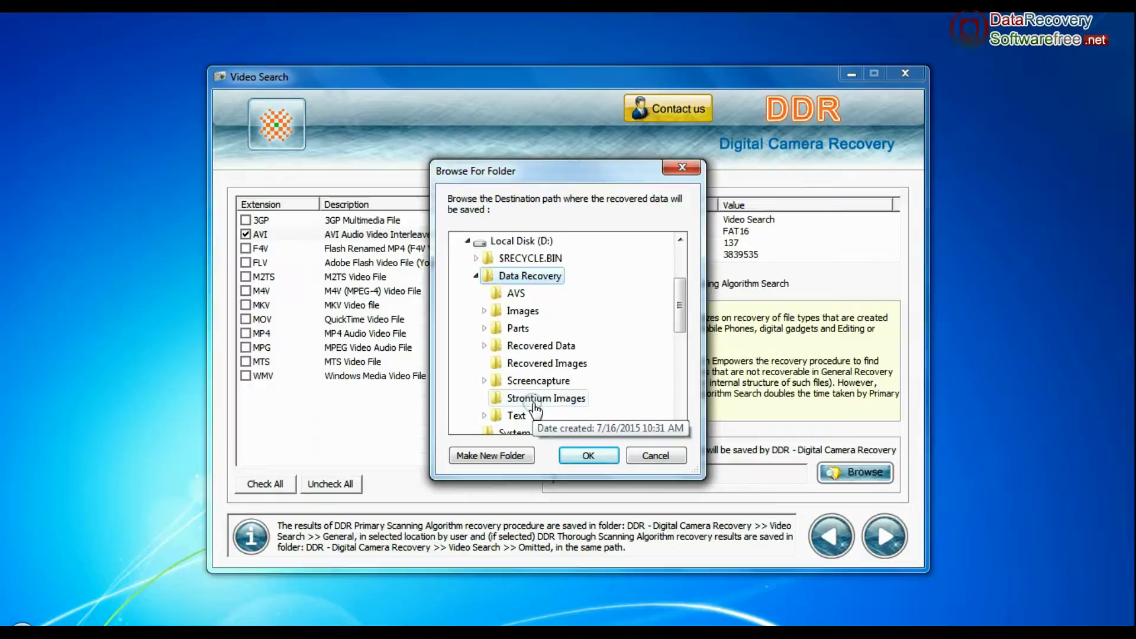
{"action": "double_click", "coordinate": [524, 341]}
{"action": "left_click", "coordinate": [581, 454]}
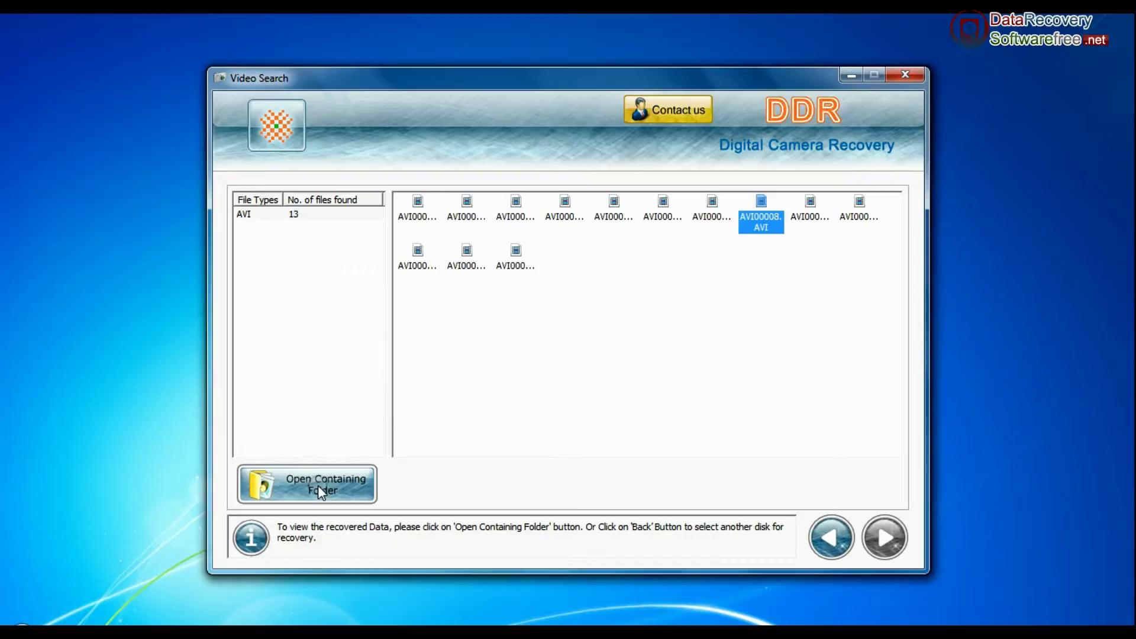
Step: View the recovered clips in Video Search\General\AVI in Explorer
{"action": "left_click", "coordinate": [333, 489]}
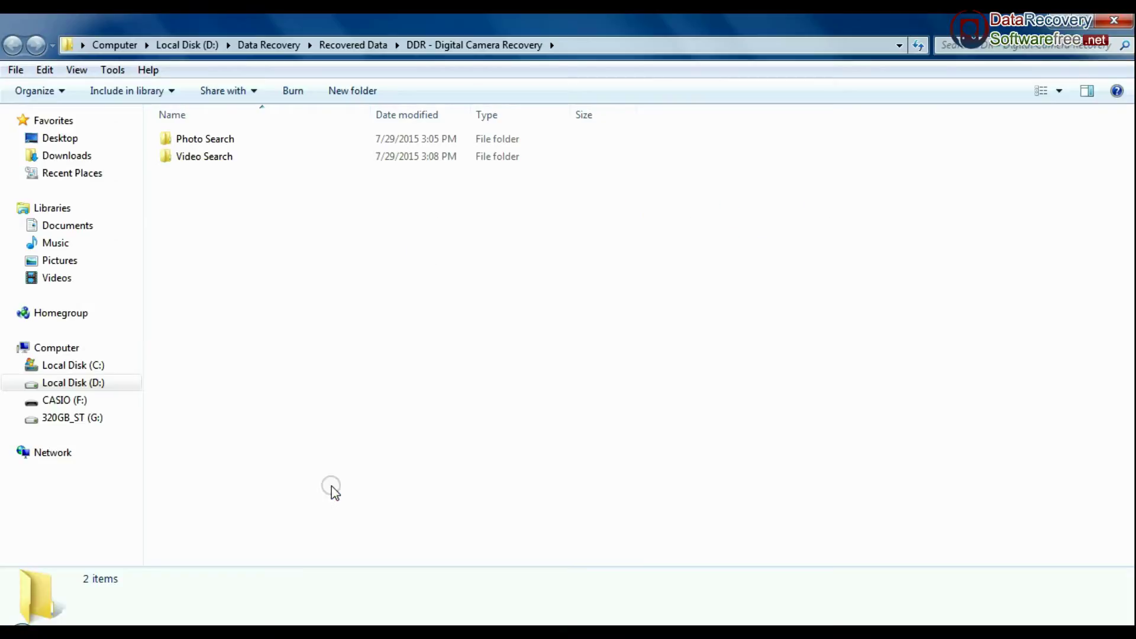
{"action": "double_click", "coordinate": [264, 160]}
{"action": "double_click", "coordinate": [256, 139]}
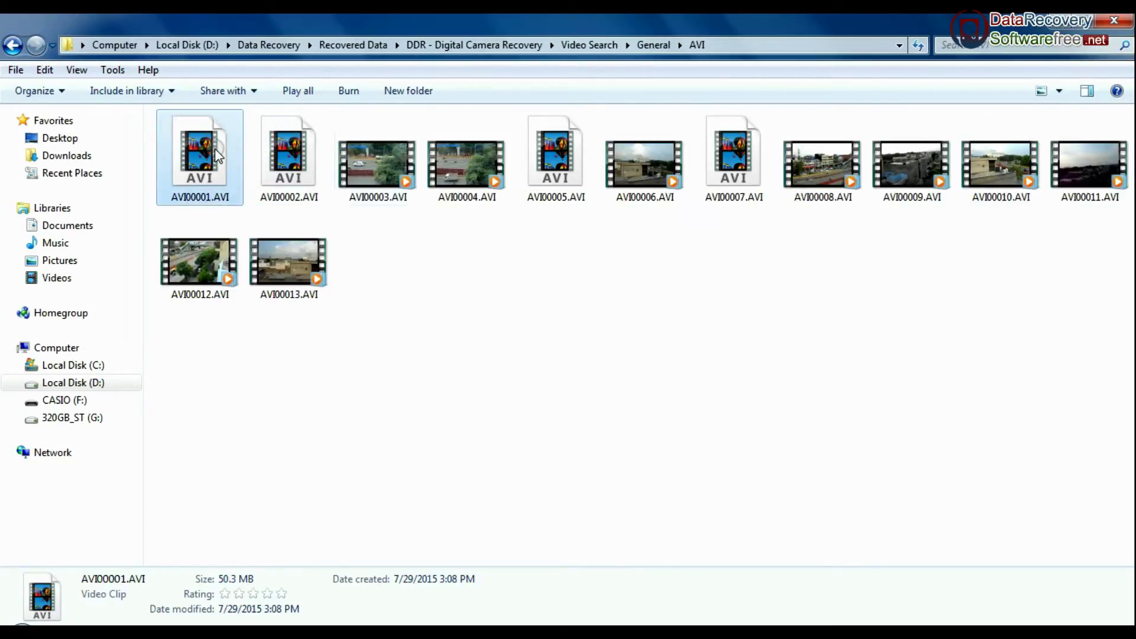
Step: Check details of several recovered clips, including AVI00009 and AVI00010
{"action": "left_click", "coordinate": [378, 164]}
{"action": "left_click", "coordinate": [629, 153]}
{"action": "left_click", "coordinate": [830, 164]}
{"action": "left_click", "coordinate": [917, 160]}
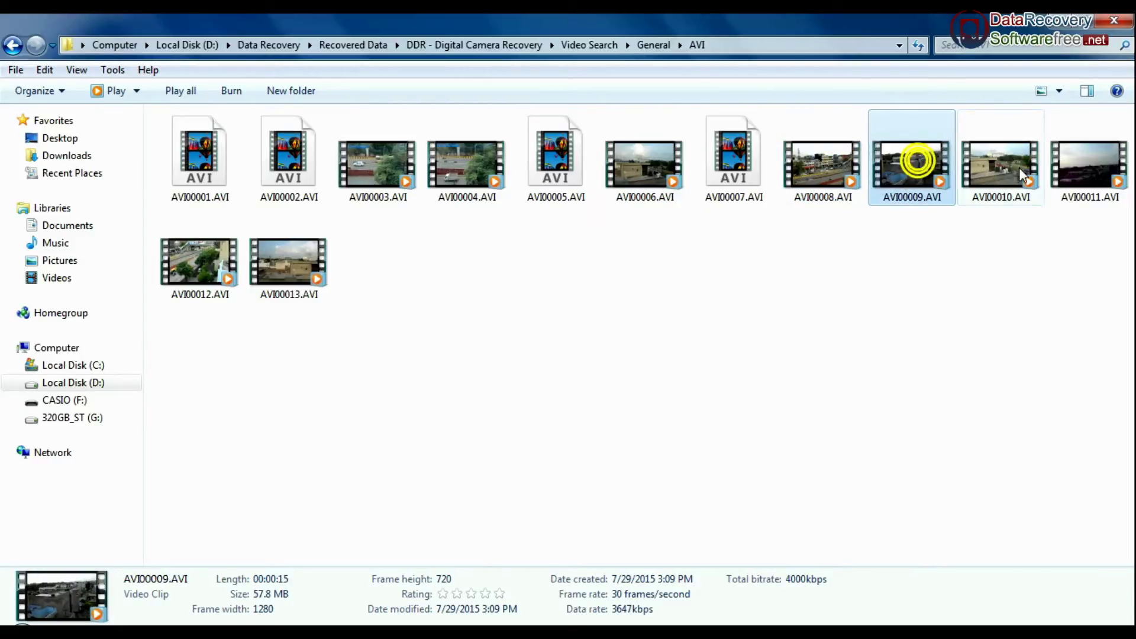
{"action": "left_click", "coordinate": [1021, 173]}
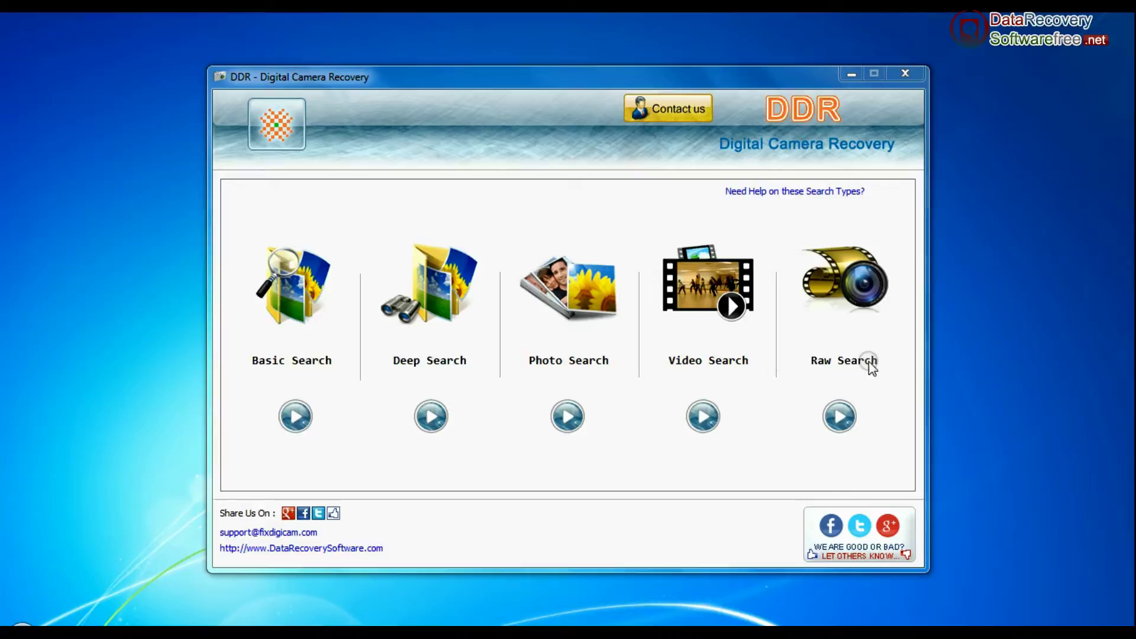
Step: Start a Raw Search on the Casio Disk2 FAT16 partition
{"action": "left_click", "coordinate": [826, 413]}
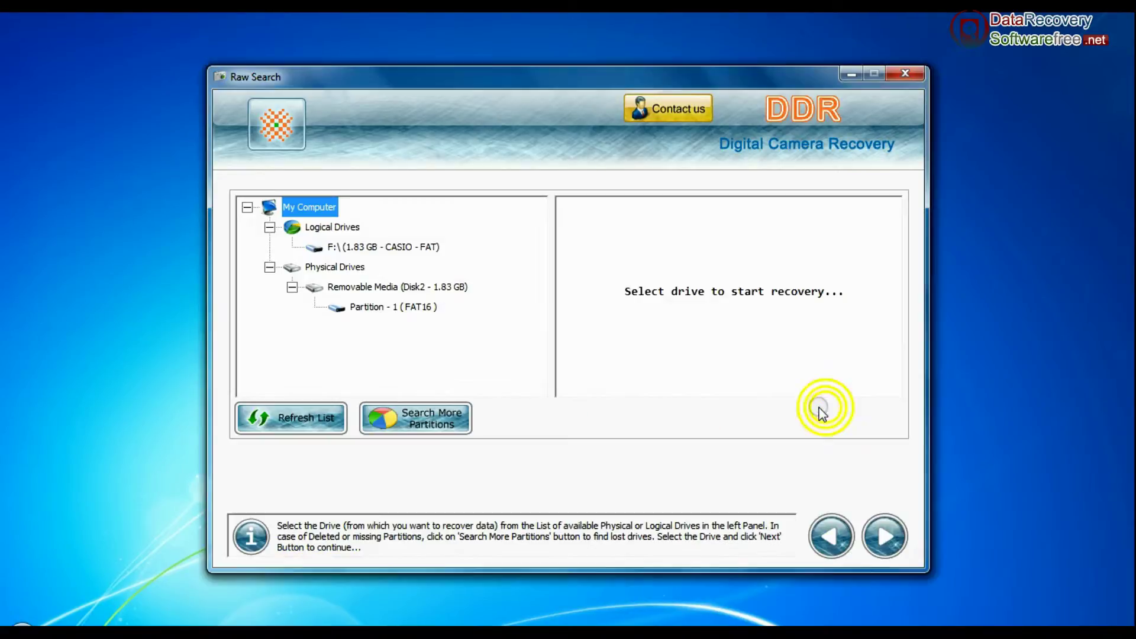
{"action": "left_click", "coordinate": [335, 267]}
{"action": "left_click", "coordinate": [366, 288]}
{"action": "left_click", "coordinate": [384, 311]}
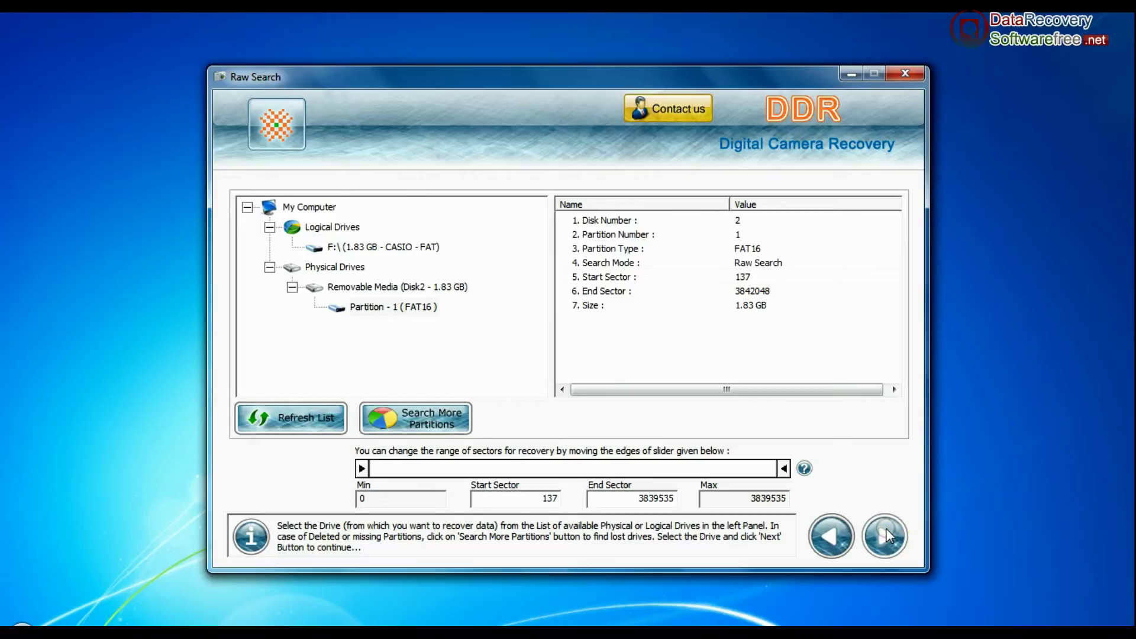
{"action": "left_click", "coordinate": [886, 535]}
Step: Review the RAW file types, keeping every extension included
{"action": "left_click", "coordinate": [395, 278]}
{"action": "left_click", "coordinate": [390, 307]}
{"action": "scroll", "coordinate": [376, 356], "scroll_direction": "down", "scroll_amount": 1}
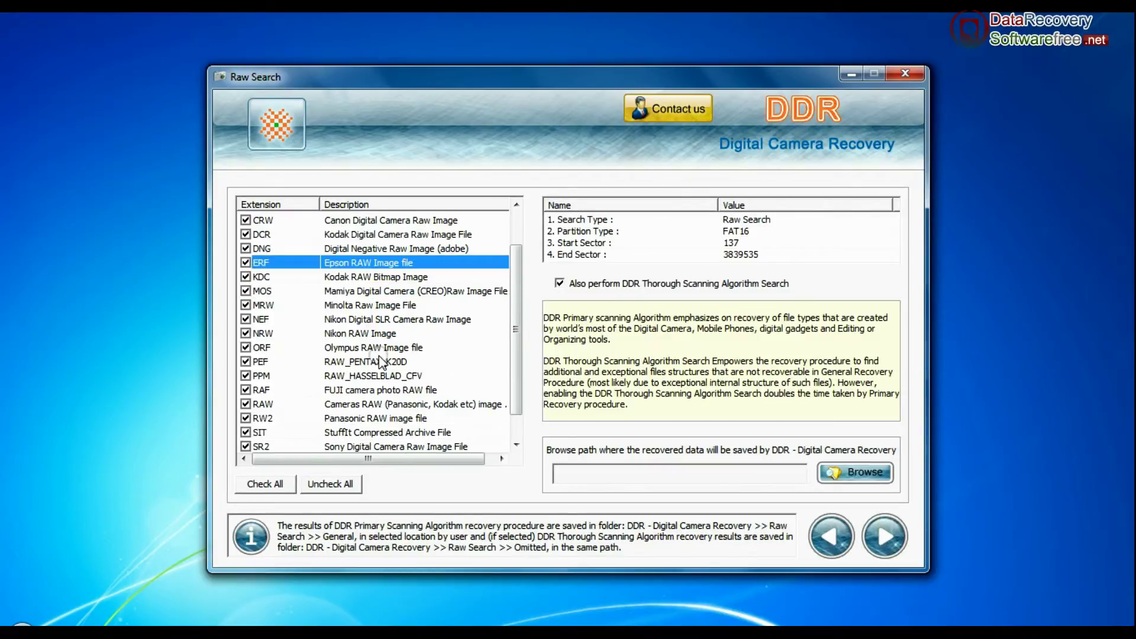
{"action": "left_click", "coordinate": [378, 361]}
{"action": "left_click", "coordinate": [382, 405]}
{"action": "scroll", "coordinate": [376, 418], "scroll_direction": "down", "scroll_amount": 1}
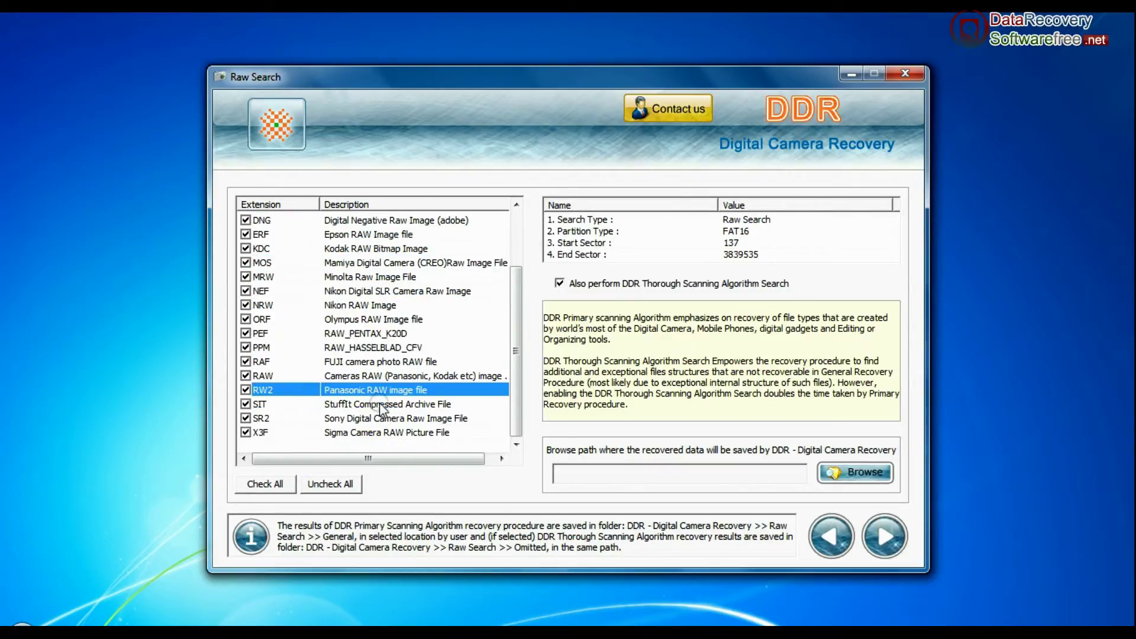
{"action": "left_click", "coordinate": [374, 351]}
{"action": "left_click", "coordinate": [382, 306]}
{"action": "scroll", "coordinate": [382, 308], "scroll_direction": "up", "scroll_amount": 1}
{"action": "scroll", "coordinate": [384, 307], "scroll_direction": "up", "scroll_amount": 1}
{"action": "left_click", "coordinate": [342, 221]}
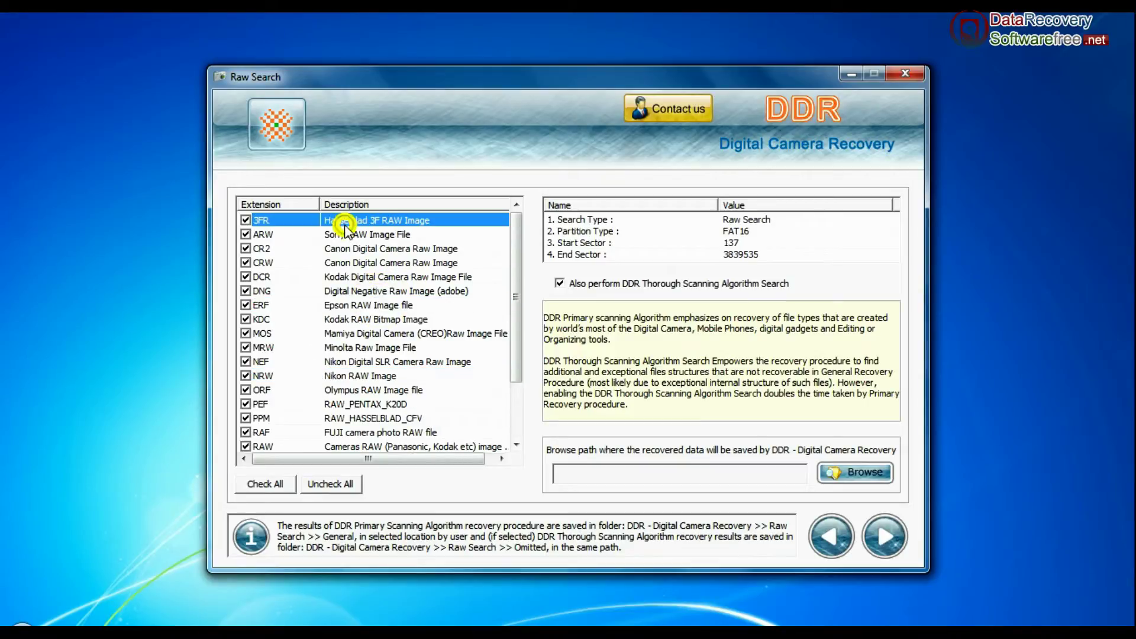
{"action": "left_click", "coordinate": [368, 304]}
{"action": "left_click", "coordinate": [362, 347]}
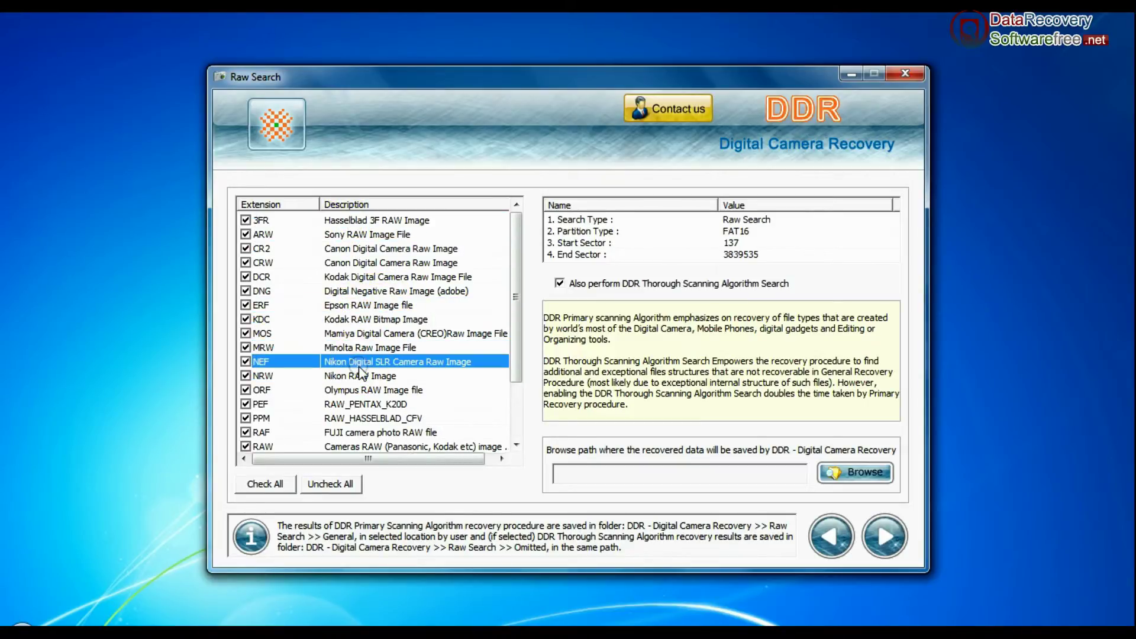
Step: Set D:\Data Recovery\Recovered Data as the save location for recovered RAW files
{"action": "left_click", "coordinate": [856, 477]}
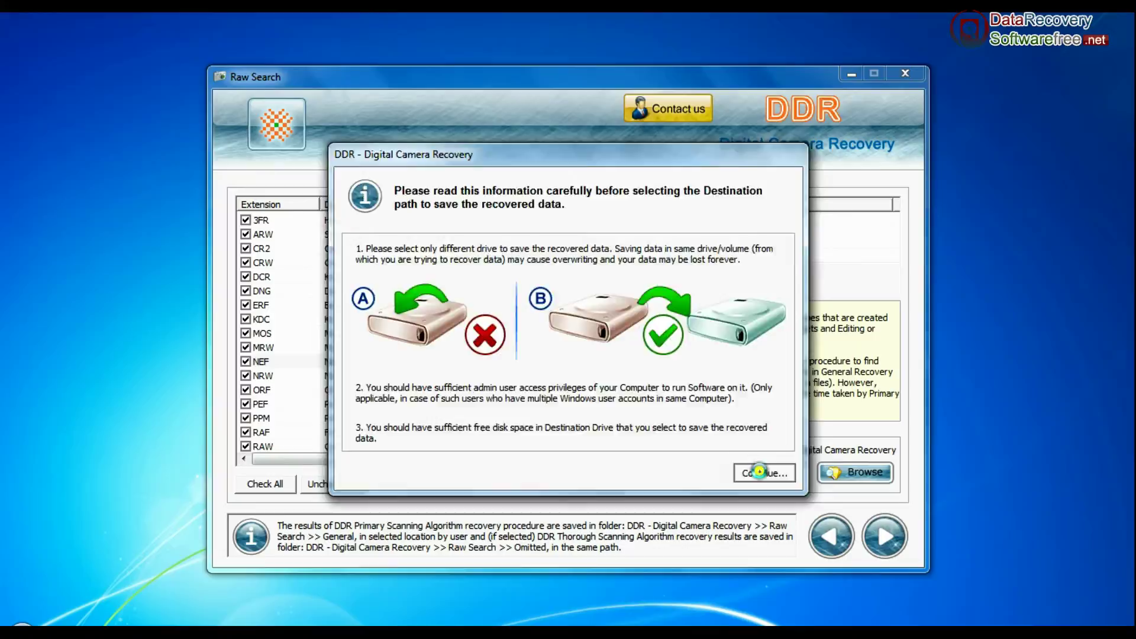
{"action": "left_click", "coordinate": [758, 471]}
{"action": "double_click", "coordinate": [504, 311]}
{"action": "double_click", "coordinate": [521, 345]}
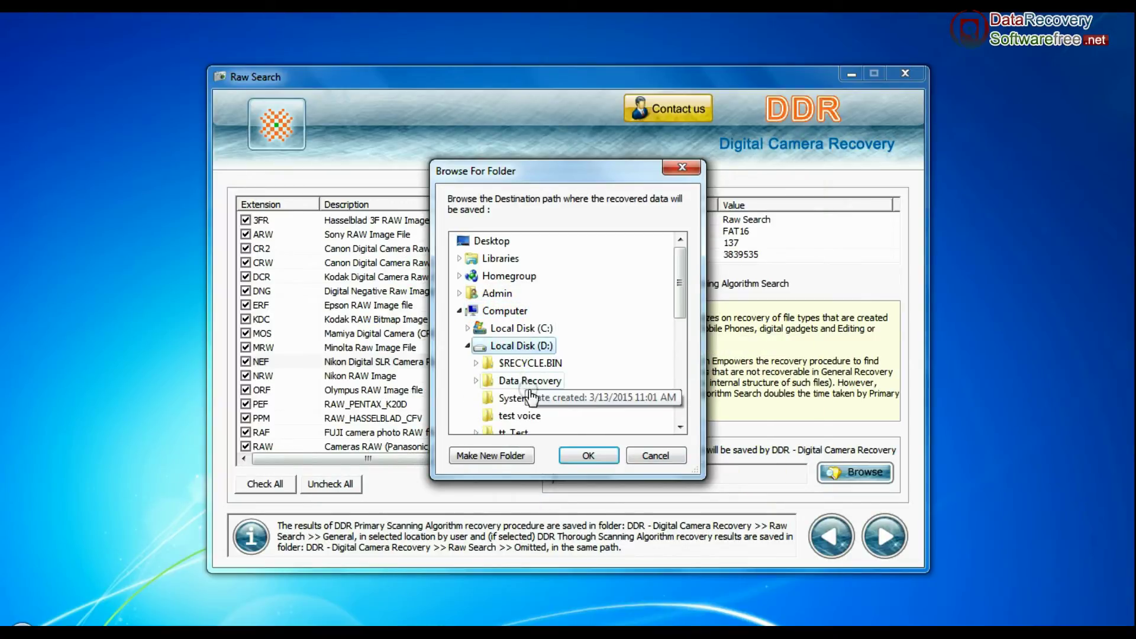
{"action": "double_click", "coordinate": [530, 381]}
{"action": "left_click", "coordinate": [539, 400]}
{"action": "left_click", "coordinate": [588, 456]}
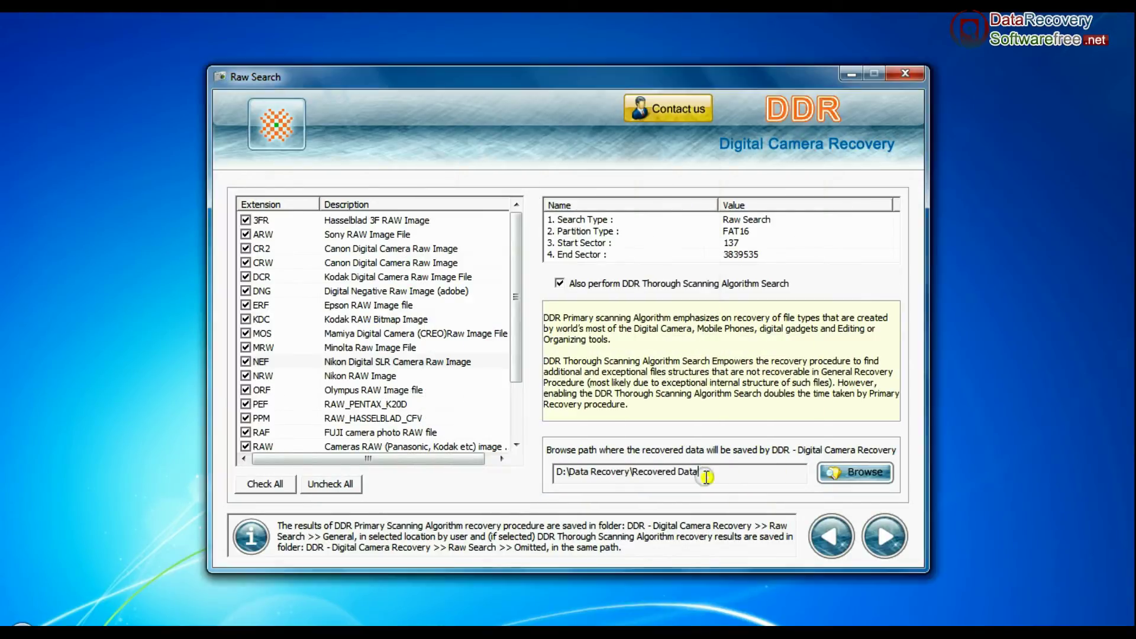